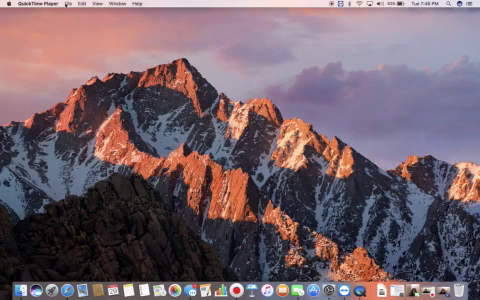
Open System Preferences, review the Users & Groups accounts, and return to the full settings overview.
left_click(67, 4)
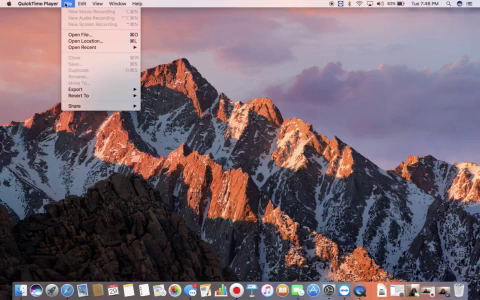
key("Escape")
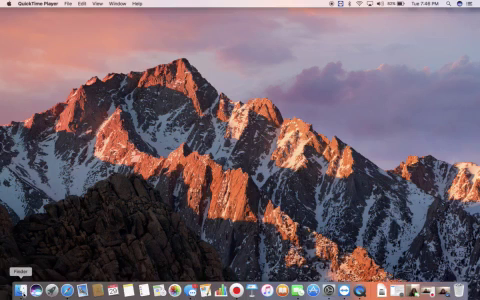
left_click(5, 3)
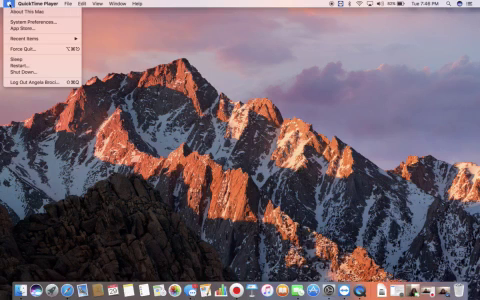
left_click(30, 21)
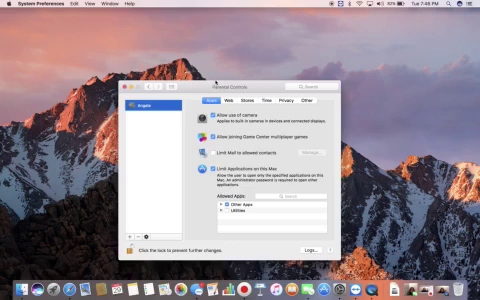
left_click(163, 87)
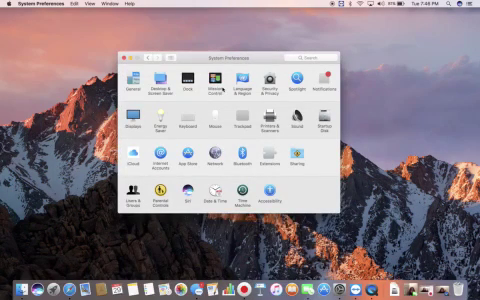
left_click(134, 192)
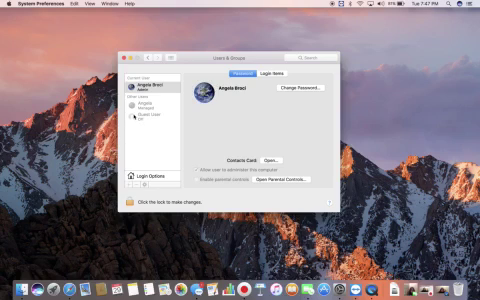
left_click(172, 57)
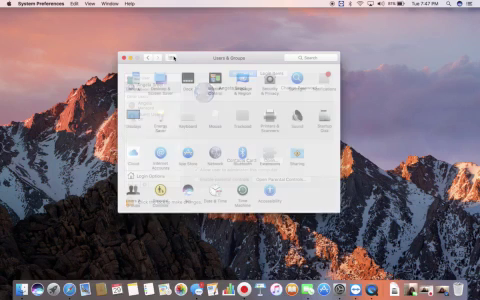
Unlock Parental Controls with the admin password and select the Angela account's Apps settings.
left_click(158, 194)
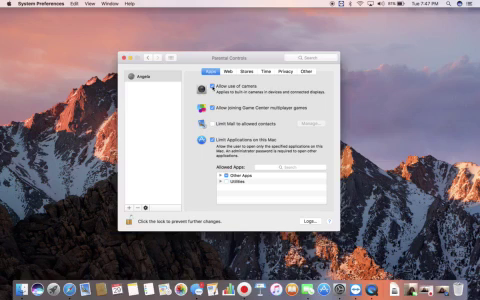
left_click(131, 221)
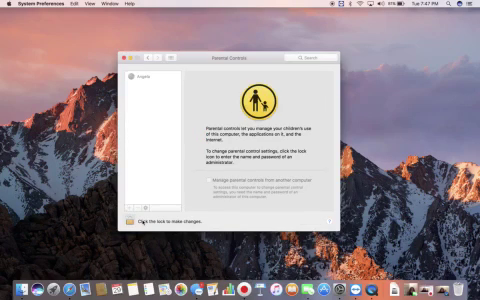
left_click(131, 221)
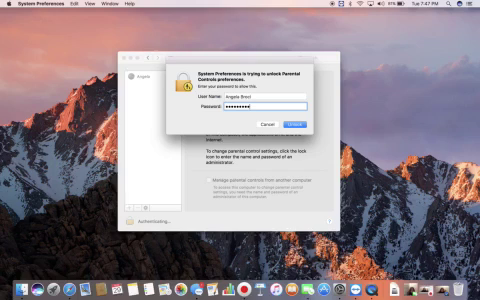
left_click(294, 124)
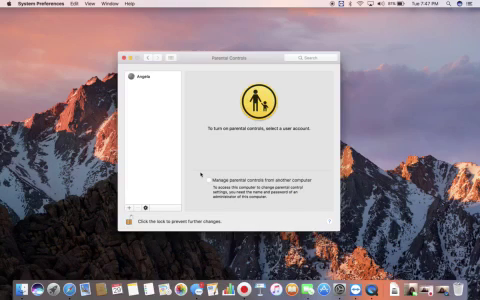
left_click(151, 75)
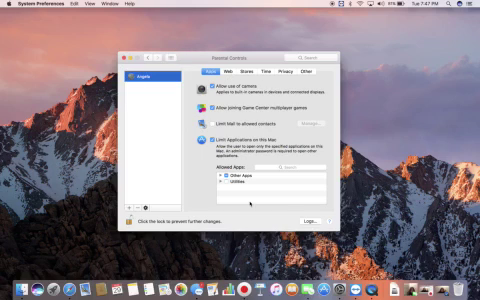
left_click(308, 288)
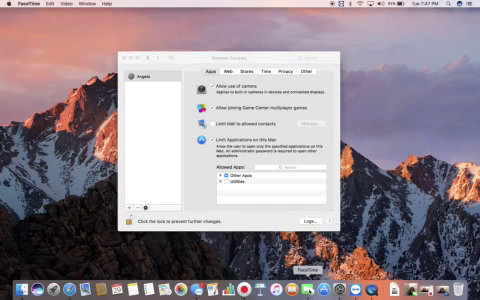
left_click(308, 288)
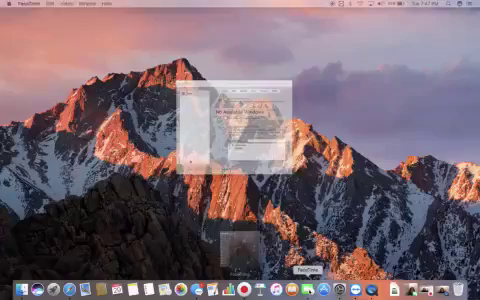
left_click(308, 288)
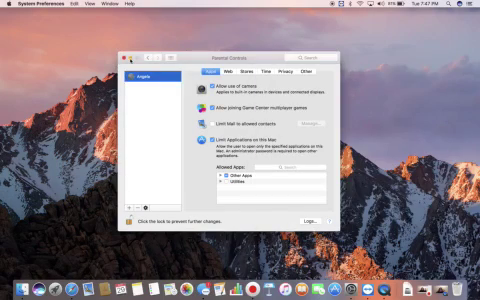
Minimize System Preferences and launch Photo Booth from Finder's Applications folder.
left_click(129, 57)
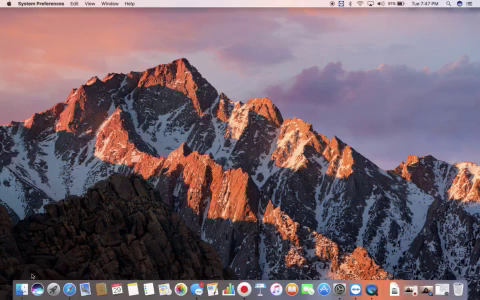
left_click(22, 289)
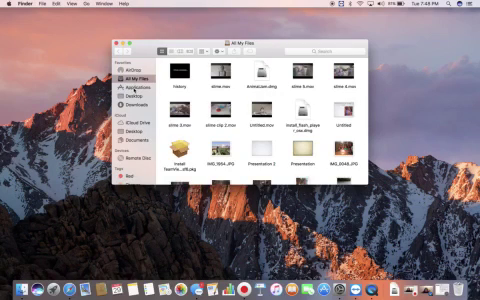
left_click(132, 87)
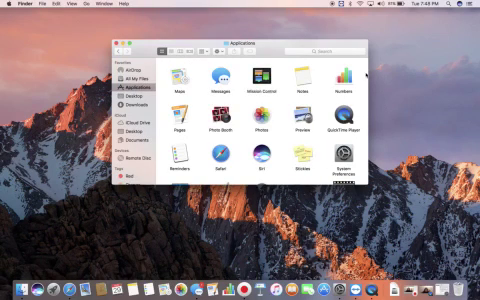
double_click(224, 115)
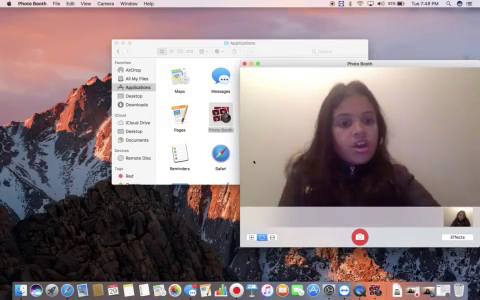
left_click(273, 237)
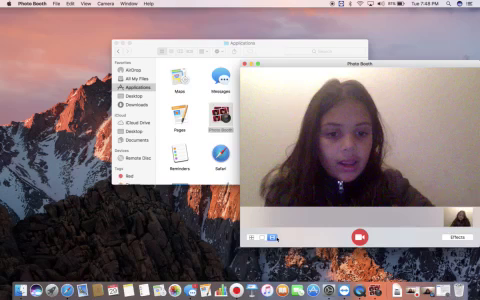
left_click(252, 237)
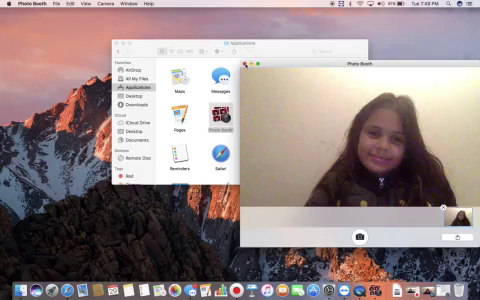
left_click(246, 64)
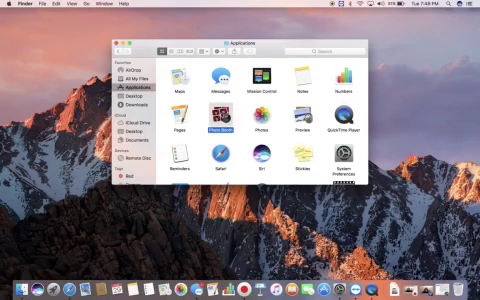
double_click(220, 115)
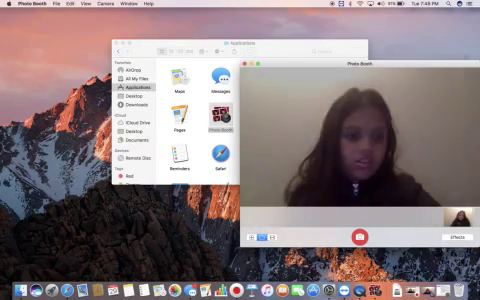
left_click(272, 237)
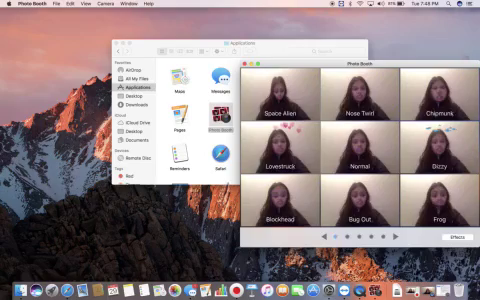
left_click(396, 237)
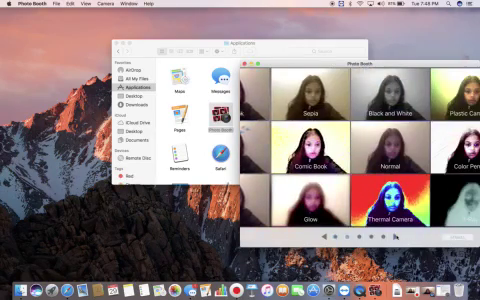
left_click(396, 237)
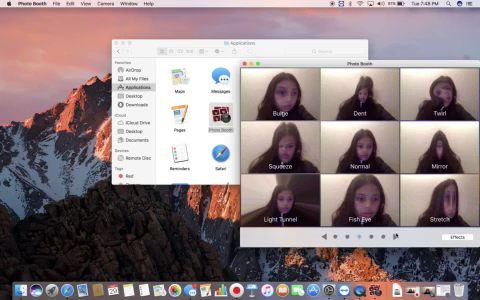
key("Right")
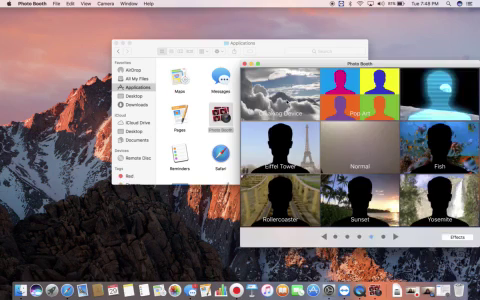
left_click(286, 102)
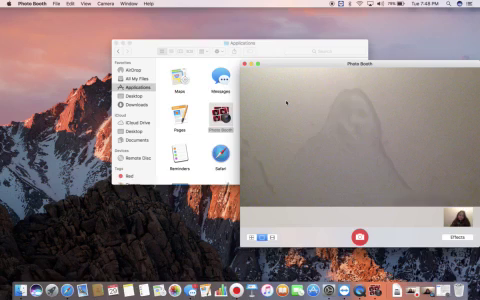
left_click(457, 237)
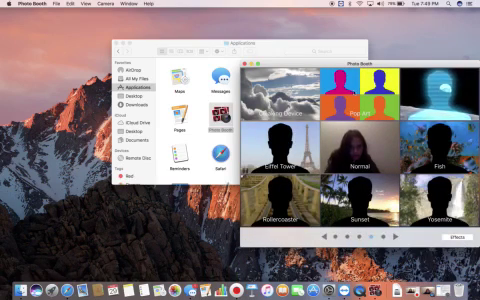
left_click(353, 92)
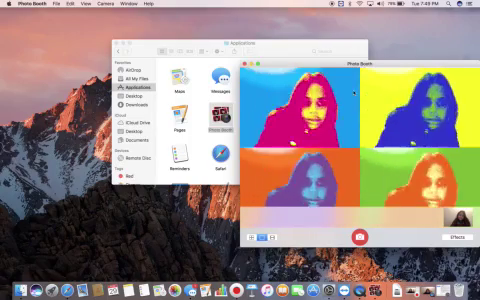
left_click(458, 237)
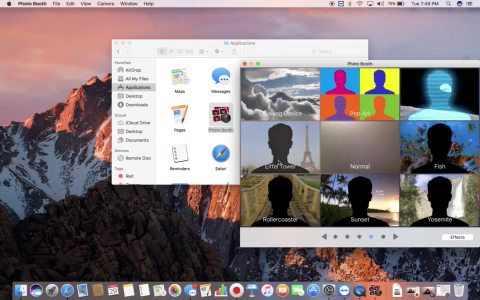
left_click(286, 151)
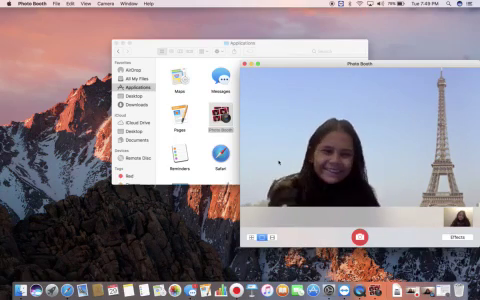
left_click(455, 237)
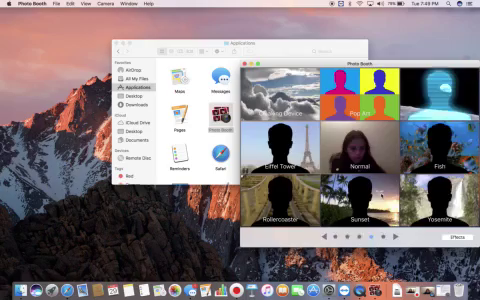
Try the Sunset, Rollercoaster and Yosemite backdrops, then page to the empty User Backdrop slots.
left_click(360, 150)
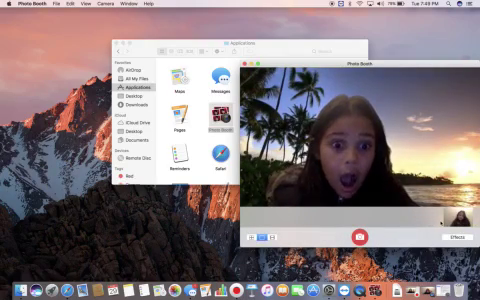
left_click(456, 237)
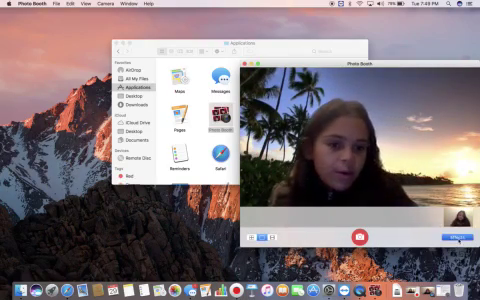
left_click(280, 200)
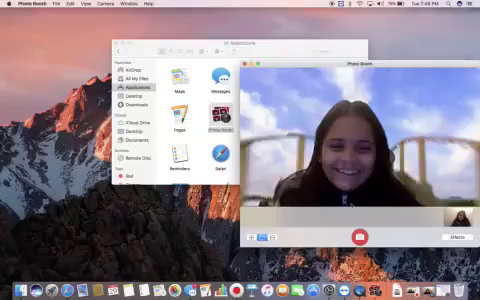
left_click(458, 237)
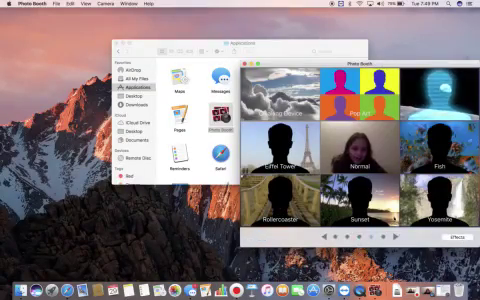
left_click(440, 200)
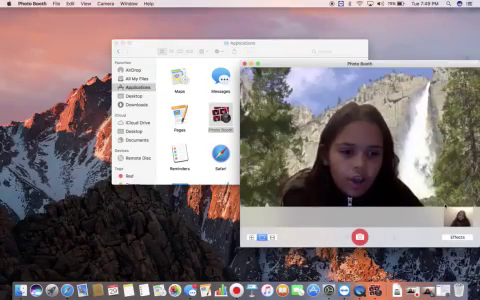
left_click(458, 237)
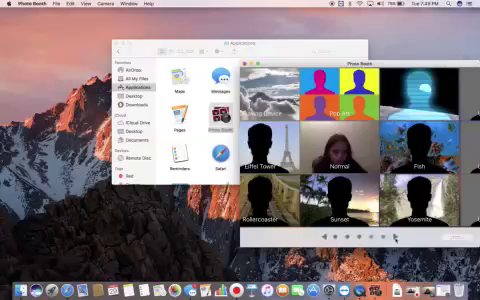
left_click(395, 237)
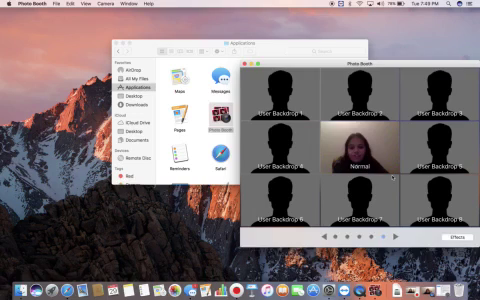
Close Photo Booth and launch QuickTime Player from its Quick Look preview in Applications.
left_click(246, 65)
left_click(350, 112)
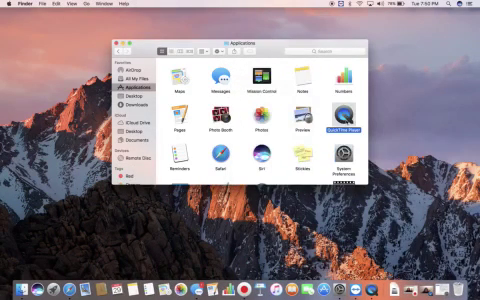
key("space")
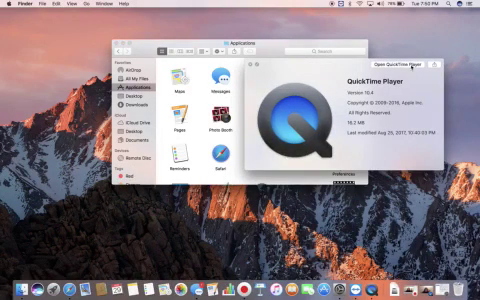
left_click(400, 65)
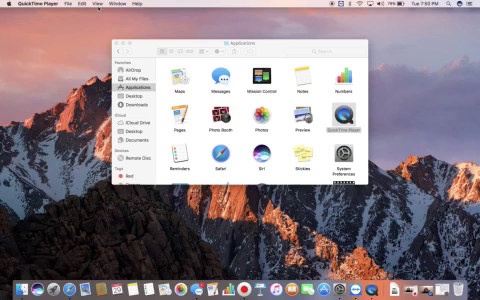
Start a new movie recording from QuickTime Player's File menu to show the webcam.
left_click(66, 5)
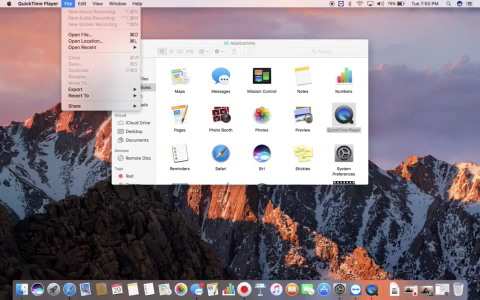
left_click(95, 10)
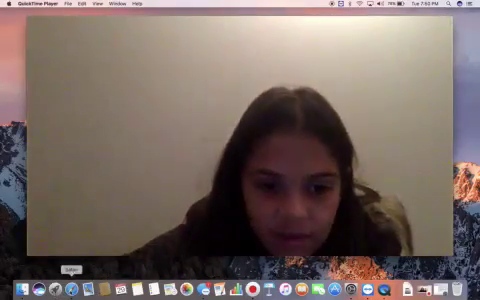
Switch to Safari and load youtube.com from the address bar.
left_click(71, 289)
type("y")
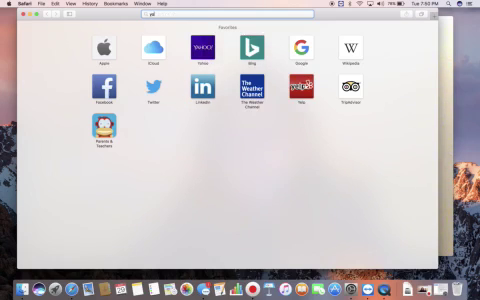
type("outube.com")
key("Return")
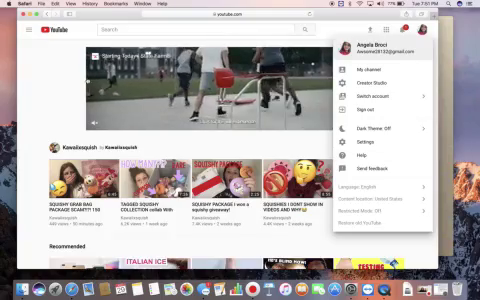
left_click(28, 29)
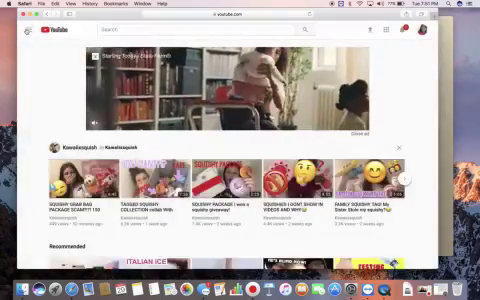
left_click(28, 29)
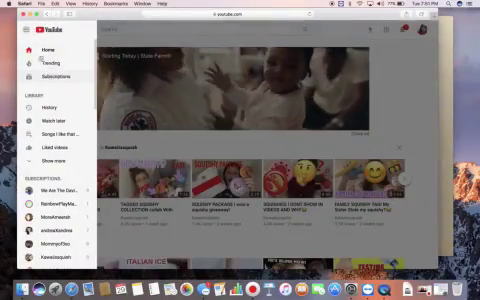
left_click(28, 29)
left_click(55, 76)
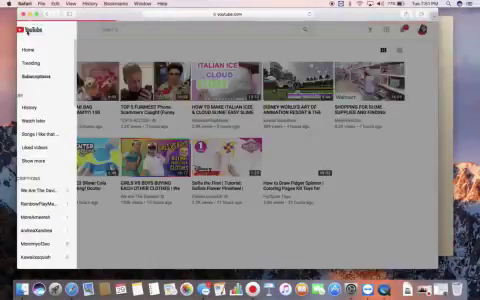
left_click(28, 30)
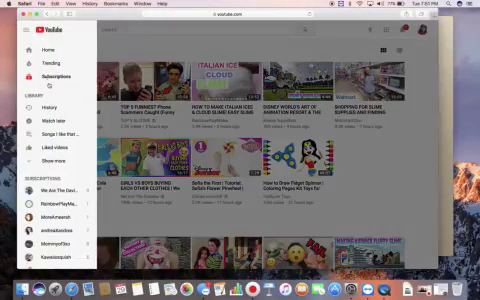
left_click(47, 50)
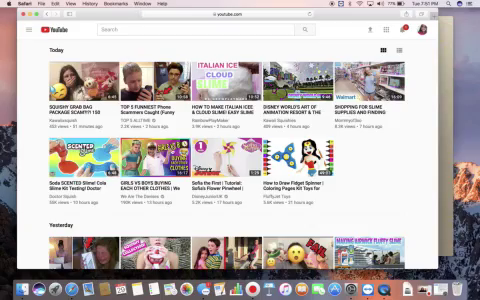
scroll(240, 160, "down", 3)
scroll(240, 160, "down", 3)
scroll(240, 160, "down", 3)
scroll(240, 160, "down", 3)
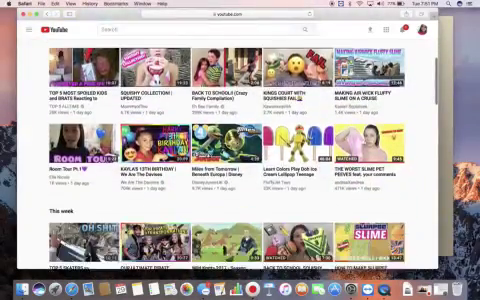
scroll(240, 160, "down", 3)
scroll(240, 160, "down", 3)
scroll(240, 160, "down", 3)
scroll(240, 160, "down", 2)
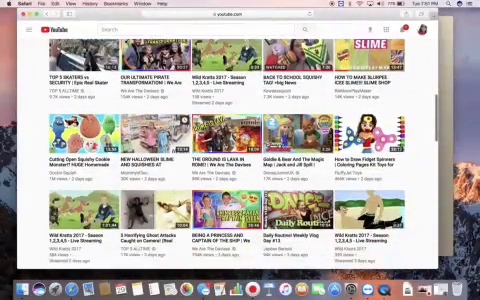
scroll(240, 160, "down", 2)
scroll(240, 160, "down", 2)
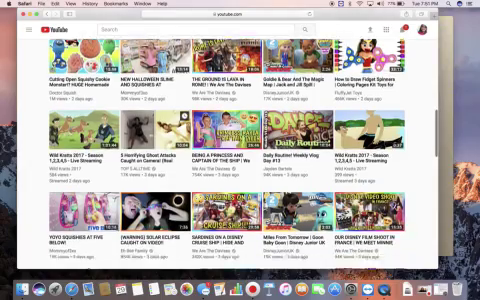
scroll(240, 160, "down", 2)
scroll(240, 160, "down", 2)
scroll(240, 160, "down", 1)
scroll(240, 160, "down", 1)
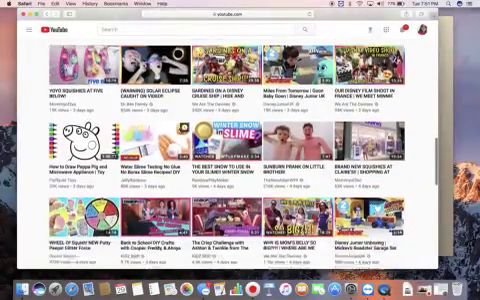
scroll(240, 160, "down", 2)
scroll(240, 160, "down", 2)
scroll(240, 160, "down", 2)
scroll(240, 160, "down", 2)
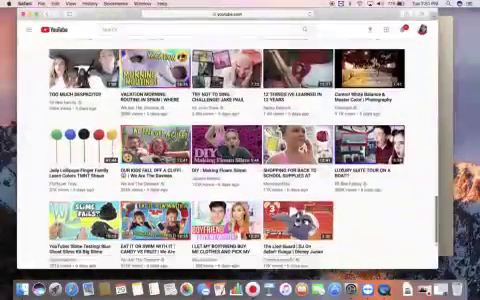
scroll(240, 160, "down", 2)
scroll(240, 160, "down", 2)
scroll(240, 160, "down", 2)
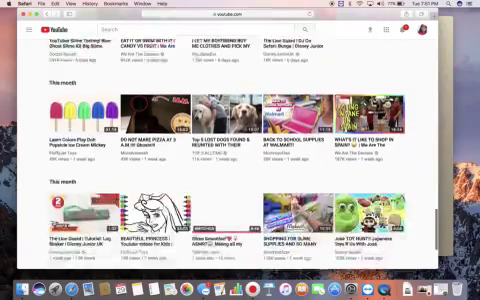
scroll(240, 160, "down", 2)
scroll(240, 160, "down", 1)
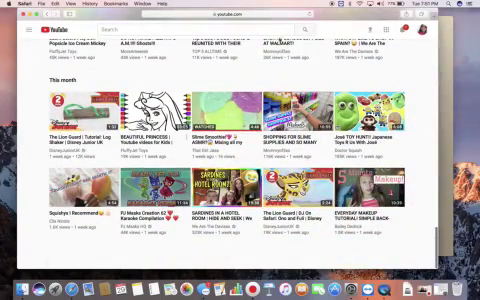
scroll(270, 160, "down", 1)
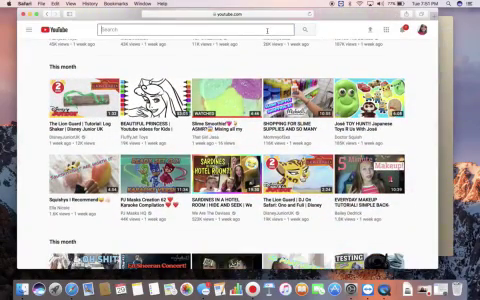
type("that")
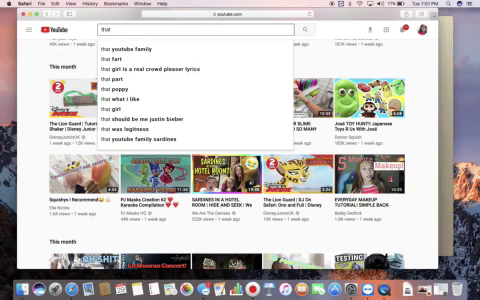
type(" girl")
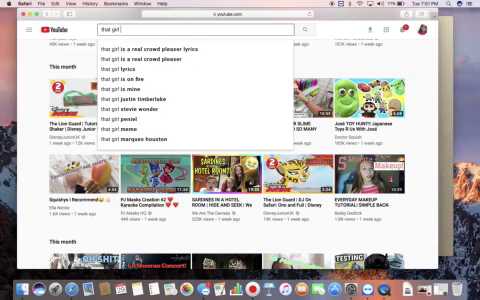
type("os")
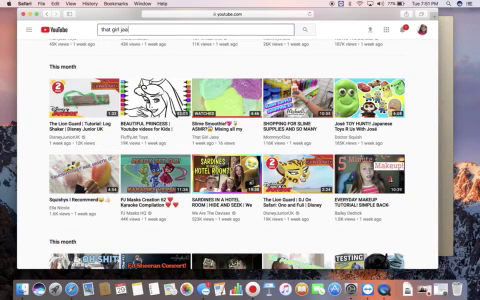
type("a")
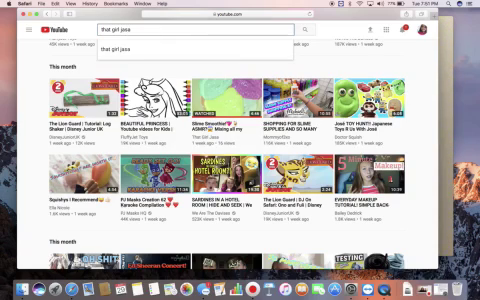
Search YouTube for 'that girl jasa' and open the That Girl Jasa channel from the results.
key("Return")
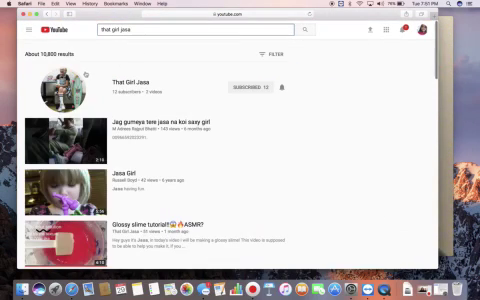
left_click(167, 90)
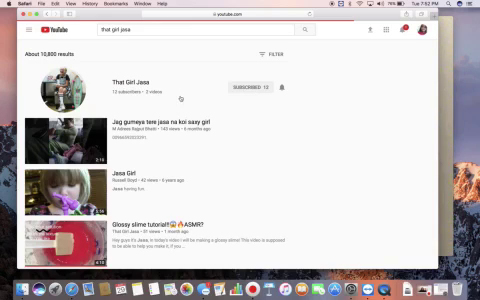
left_click(112, 86)
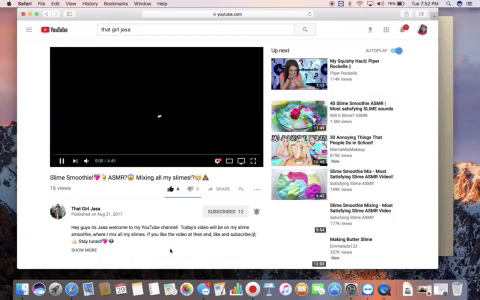
Cancel the Unsubscribe prompt from the SUBSCRIBED button, keeping That Girl Jasa subscribed.
left_click(227, 212)
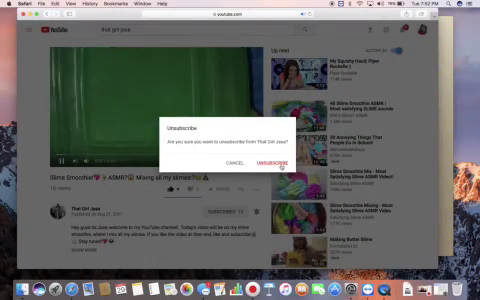
left_click(271, 163)
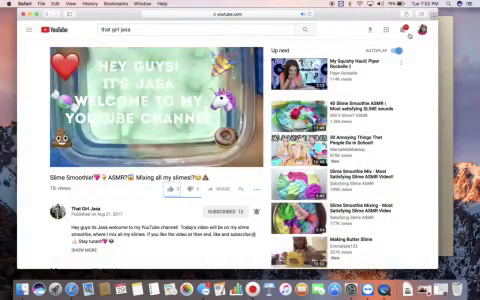
scroll(93, 212, "down", 3)
scroll(93, 212, "down", 3)
scroll(93, 212, "down", 4)
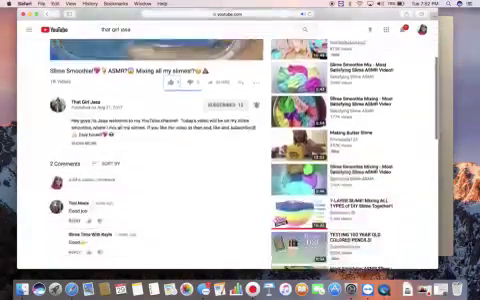
scroll(93, 212, "down", 3)
scroll(93, 212, "down", 2)
scroll(93, 212, "up", 2)
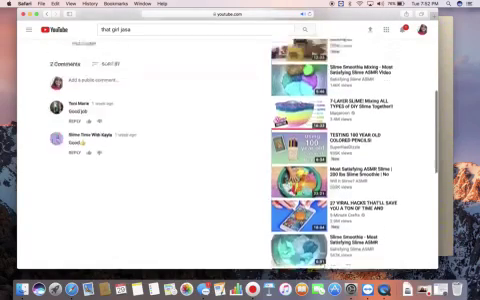
scroll(93, 212, "up", 2)
scroll(93, 212, "up", 2)
scroll(93, 212, "up", 2)
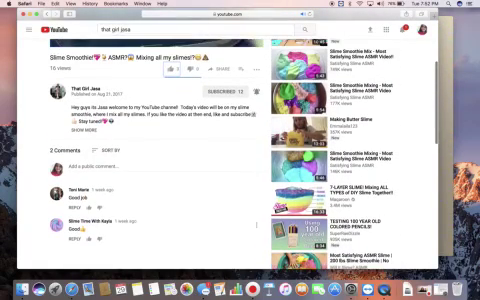
scroll(93, 167, "up", 1)
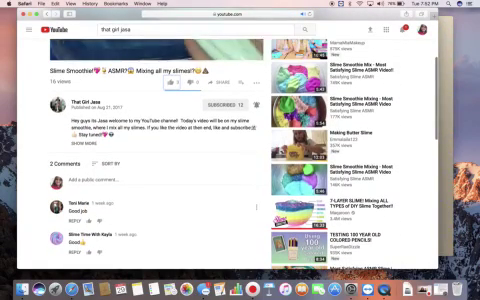
Comment 'I love your slime smoothie' on the video and turn on the channel's notification bell.
left_click(100, 180)
type("I lo")
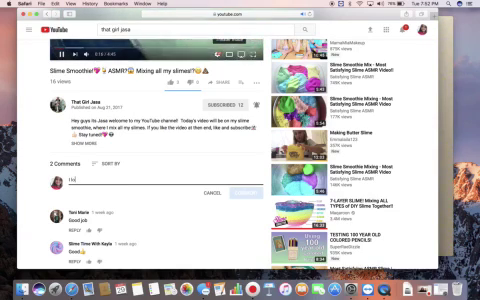
type("ve your sli")
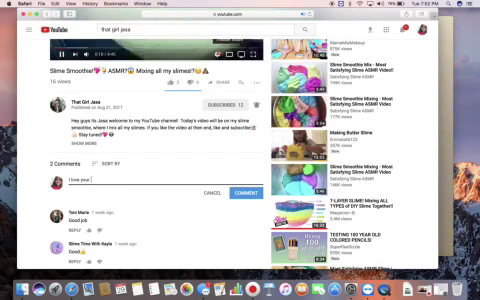
type("me s")
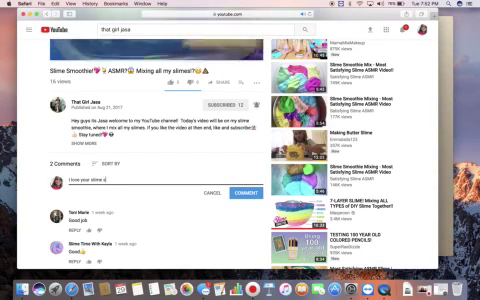
type("mo")
type("o")
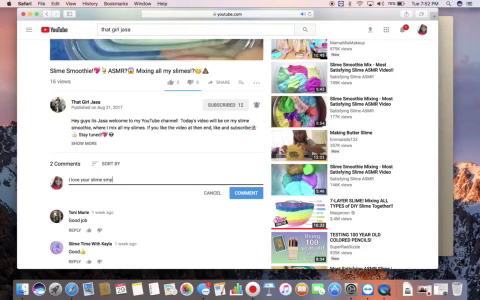
type("o")
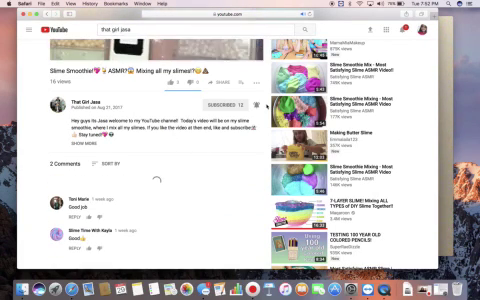
scroll(268, 104, "up", 5)
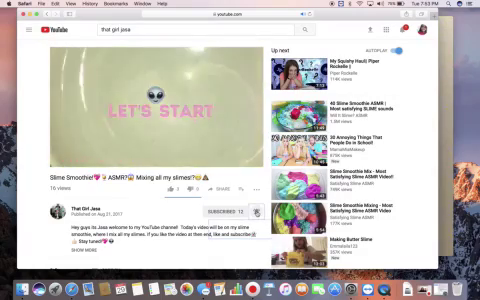
left_click(257, 211)
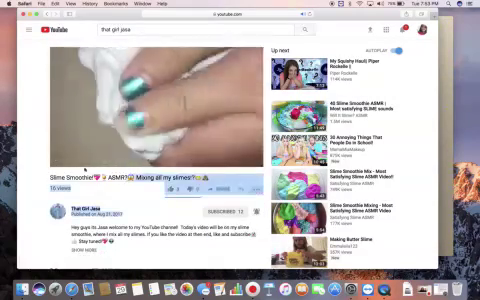